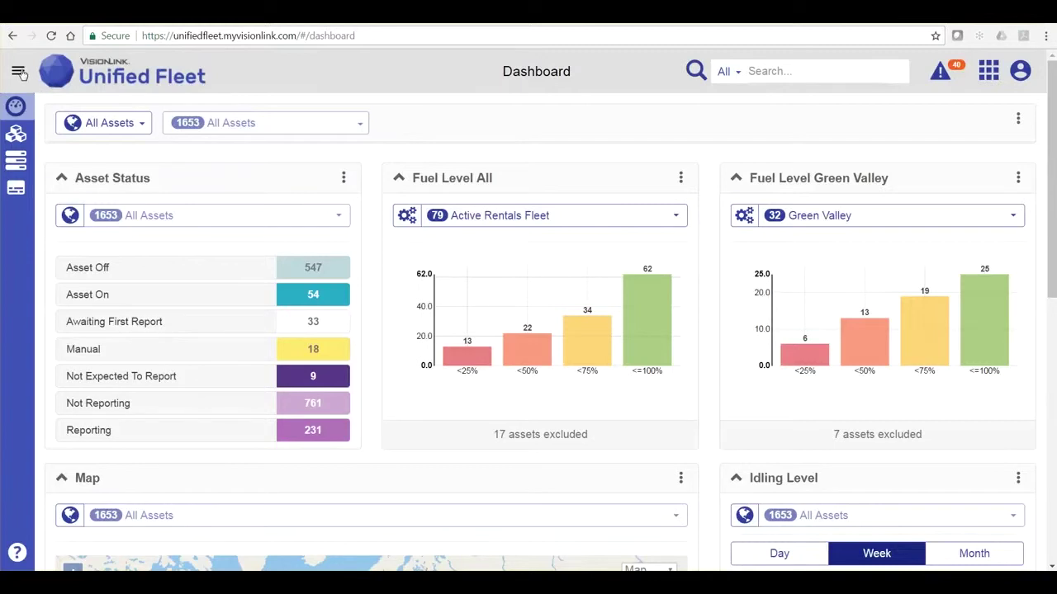
{"action": "left_click", "coordinate": [20, 73]}
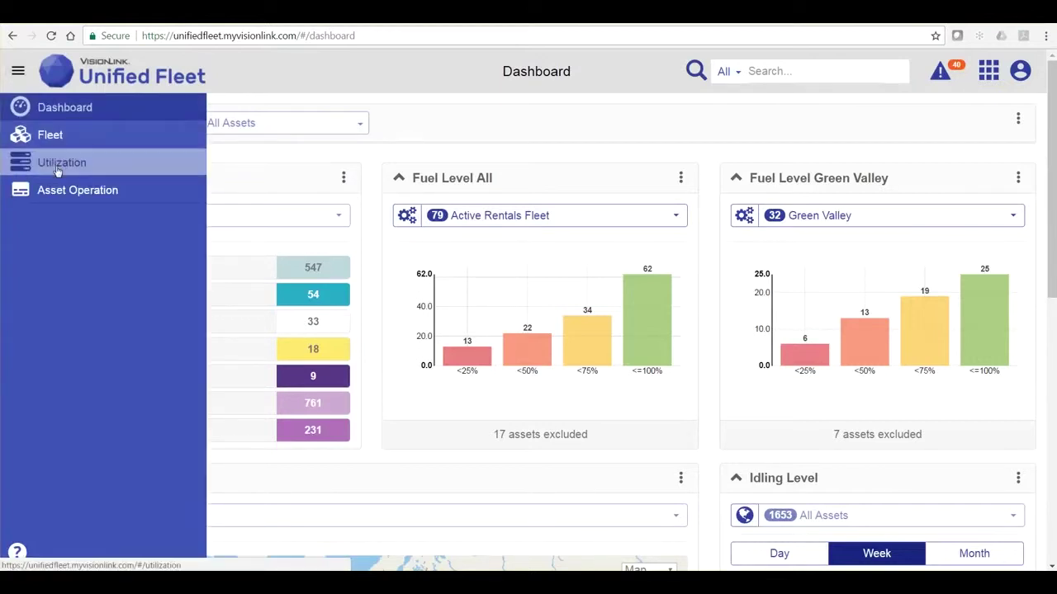
{"action": "left_click", "coordinate": [19, 73]}
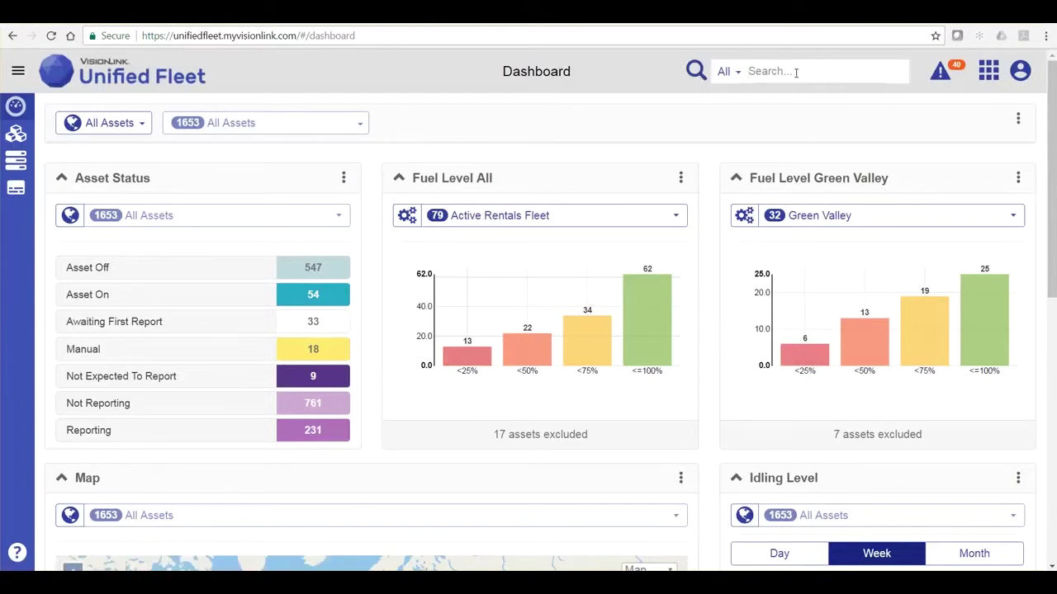
Step: Search all assets for 009, open the asset dashboard of serial number PLTST009, and return to the main dashboard
{"action": "type", "text": "009"}
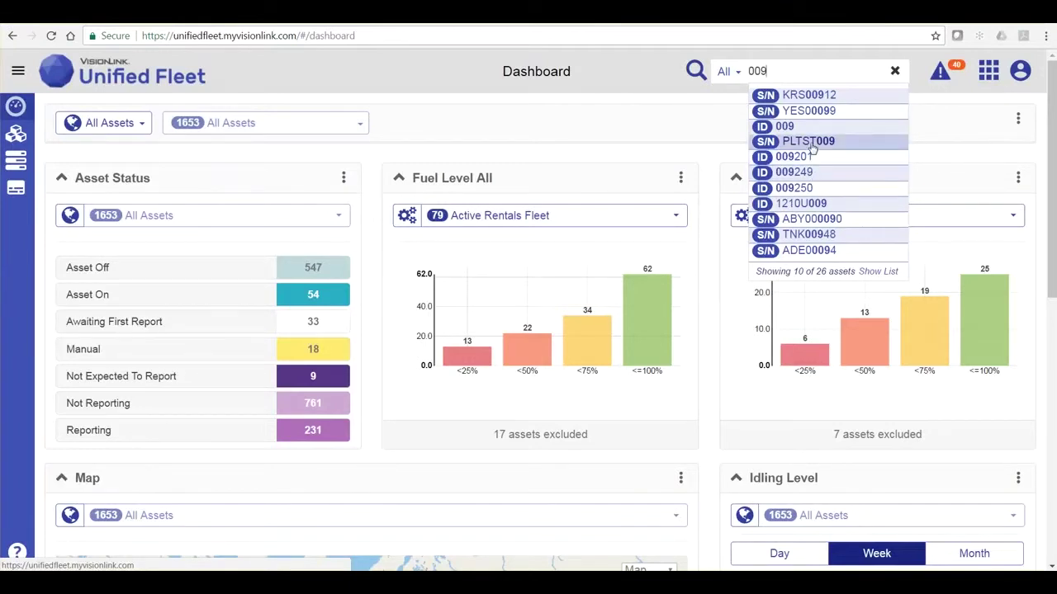
{"action": "left_click", "coordinate": [812, 145]}
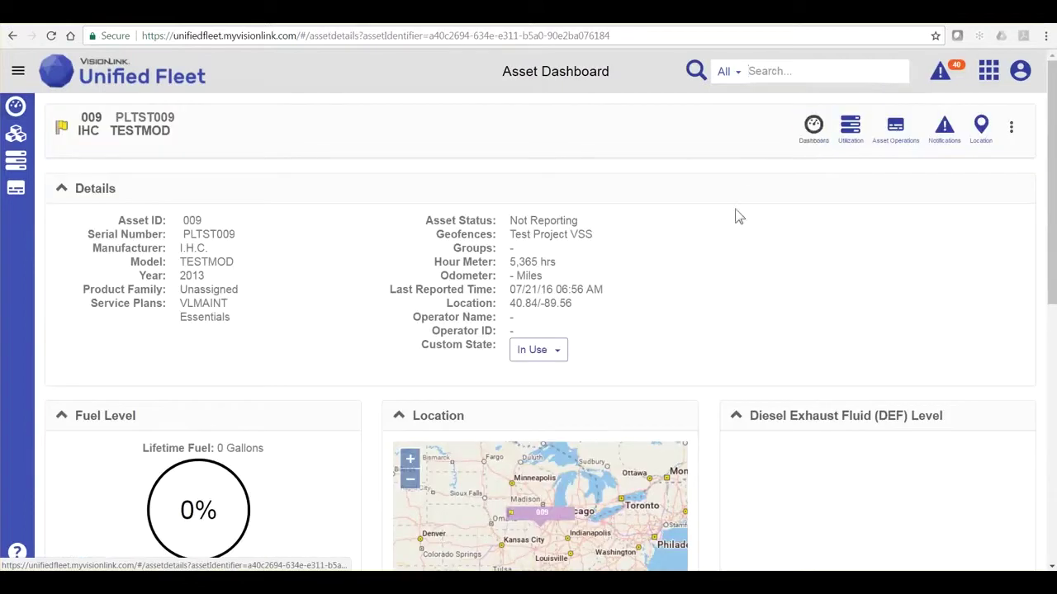
{"action": "left_click", "coordinate": [13, 36]}
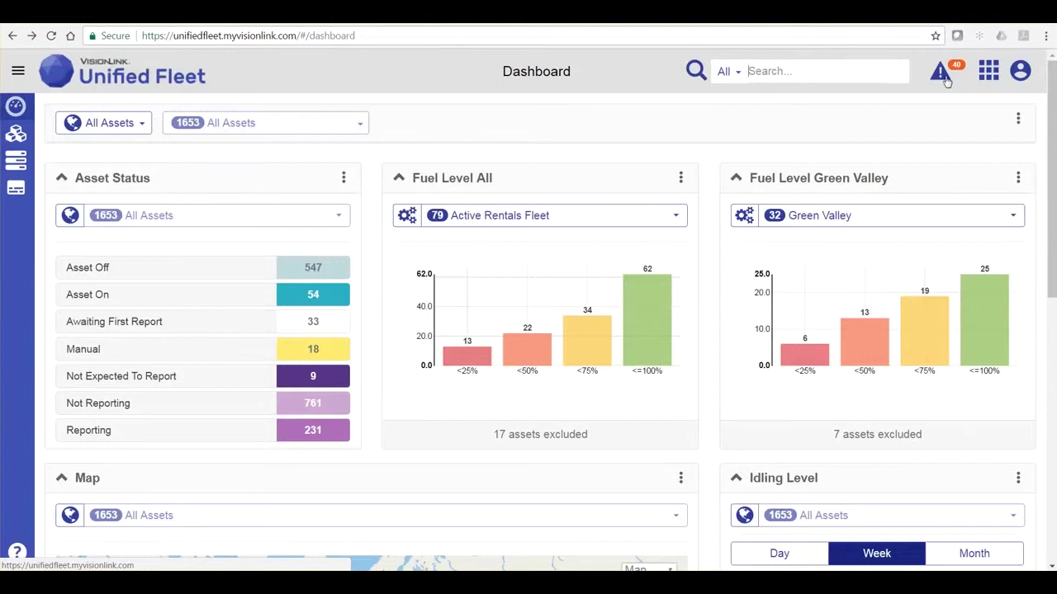
Step: Resolve the most recent Very Low Fuel notification for asset 3T600154, dated 05/28/17 06:03 AM
{"action": "left_click", "coordinate": [946, 80]}
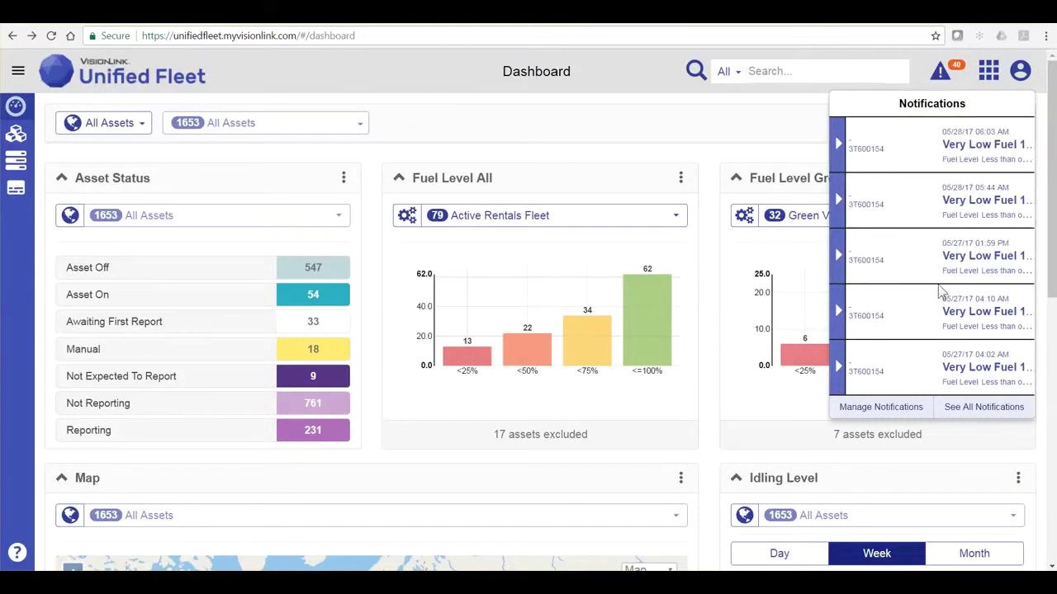
{"action": "left_click", "coordinate": [836, 146]}
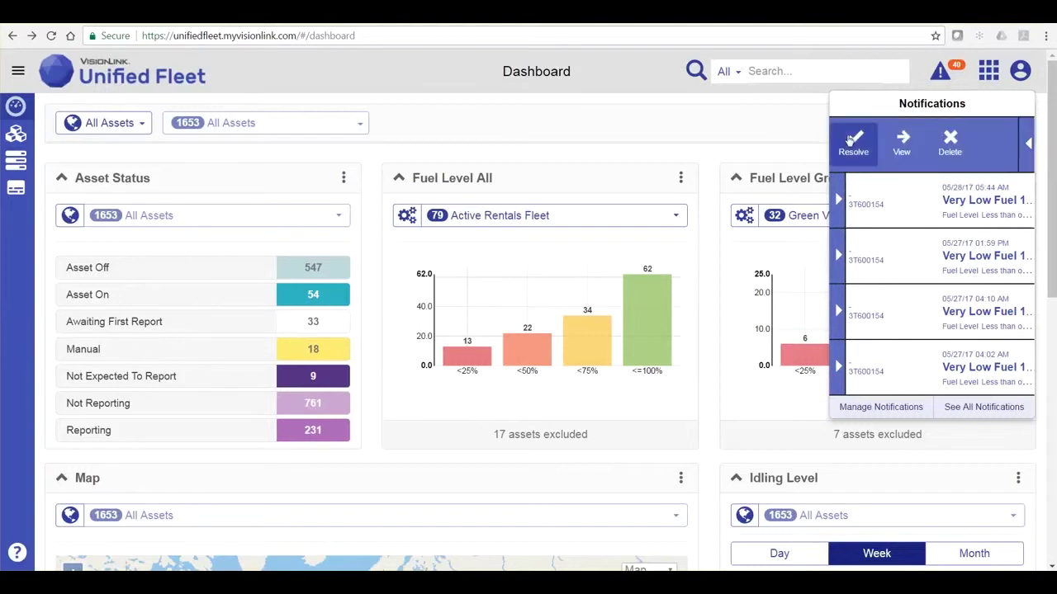
{"action": "left_click", "coordinate": [851, 142]}
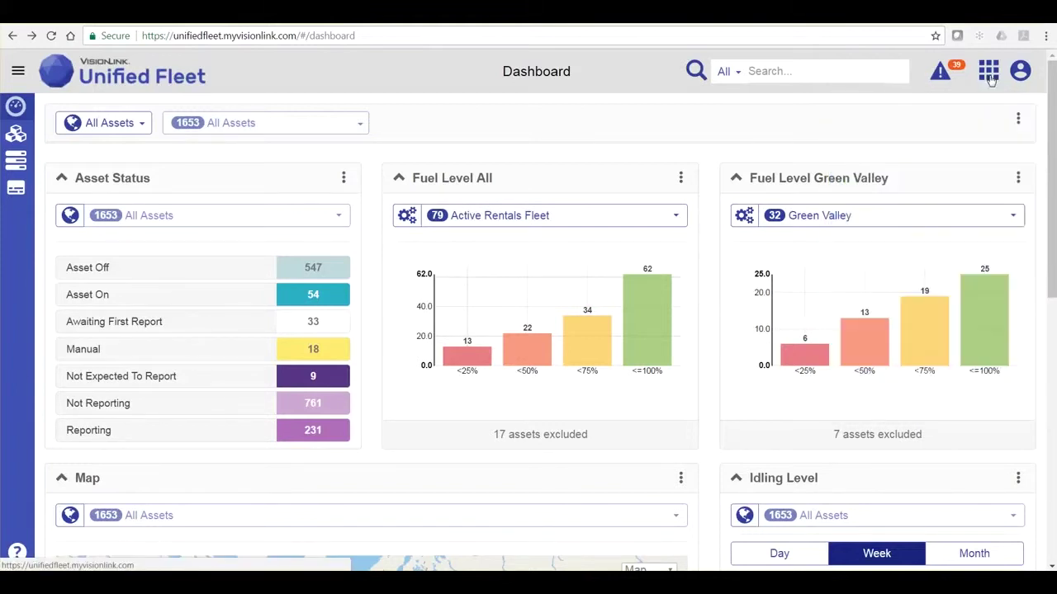
Step: Review the available VisionLink applications, the account options, and the options of the dashboard and the Fuel Level Green Valley widget
{"action": "left_click", "coordinate": [988, 75]}
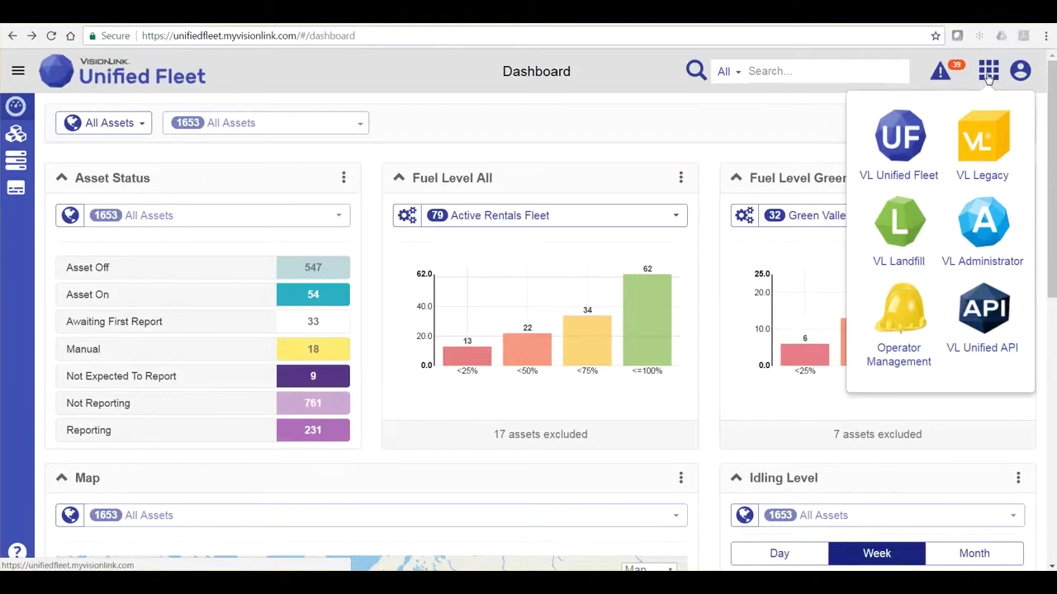
{"action": "left_click", "coordinate": [988, 74]}
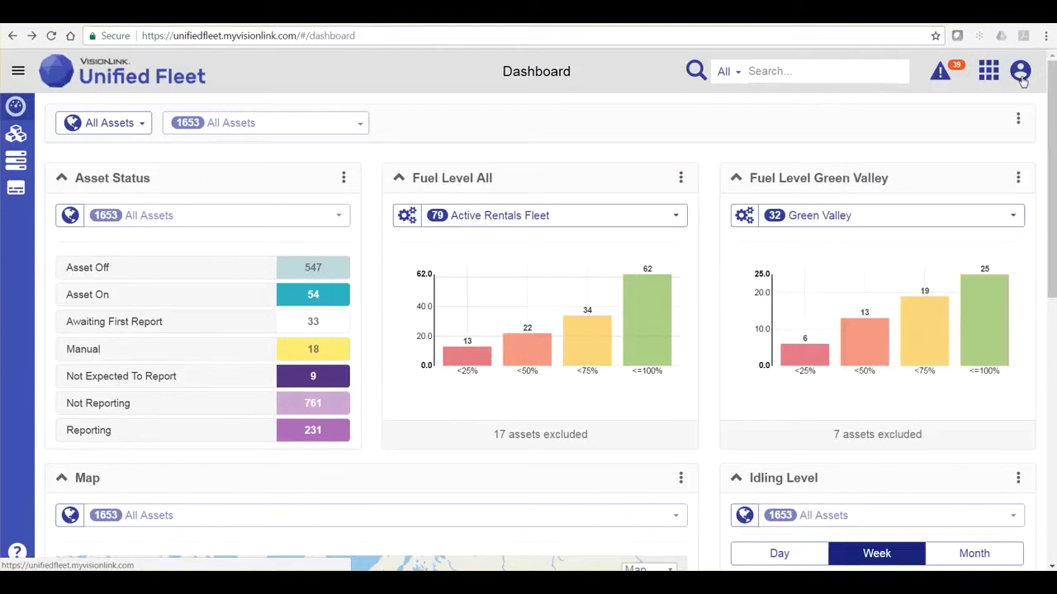
{"action": "left_click", "coordinate": [1022, 78]}
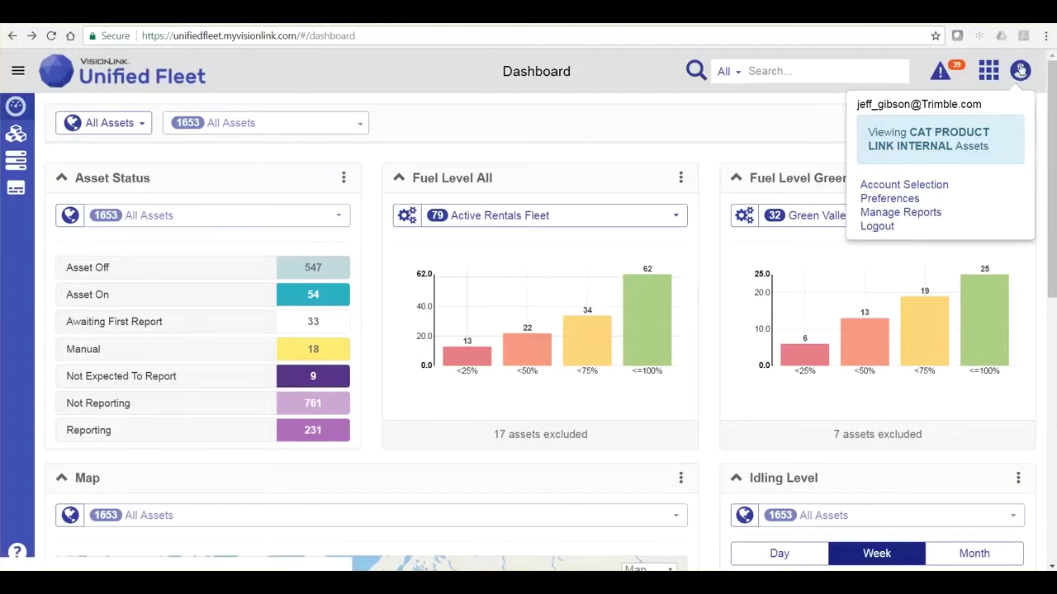
{"action": "left_click", "coordinate": [1021, 72]}
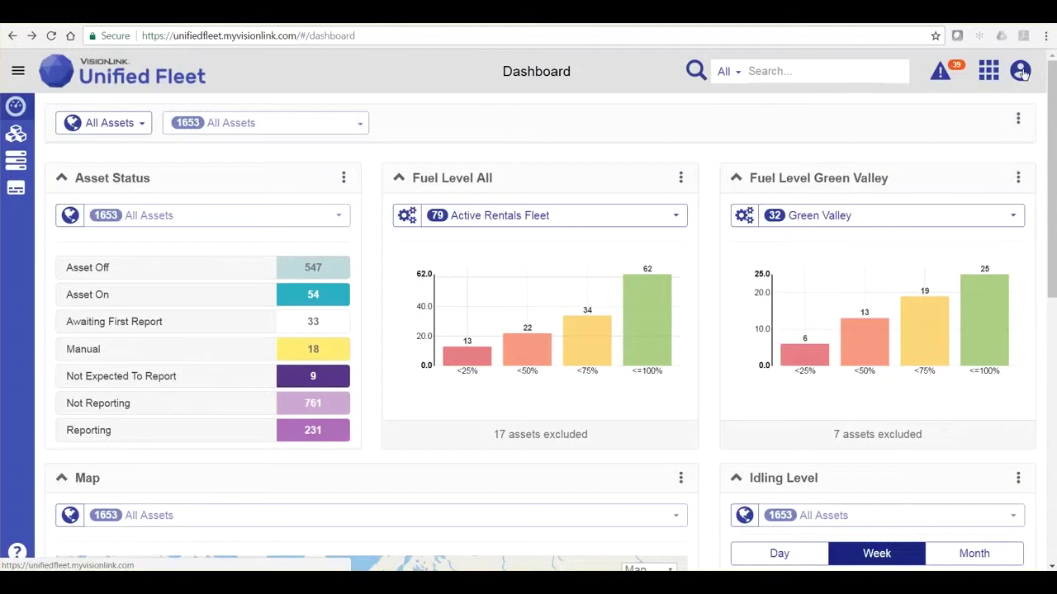
{"action": "left_click", "coordinate": [1018, 122]}
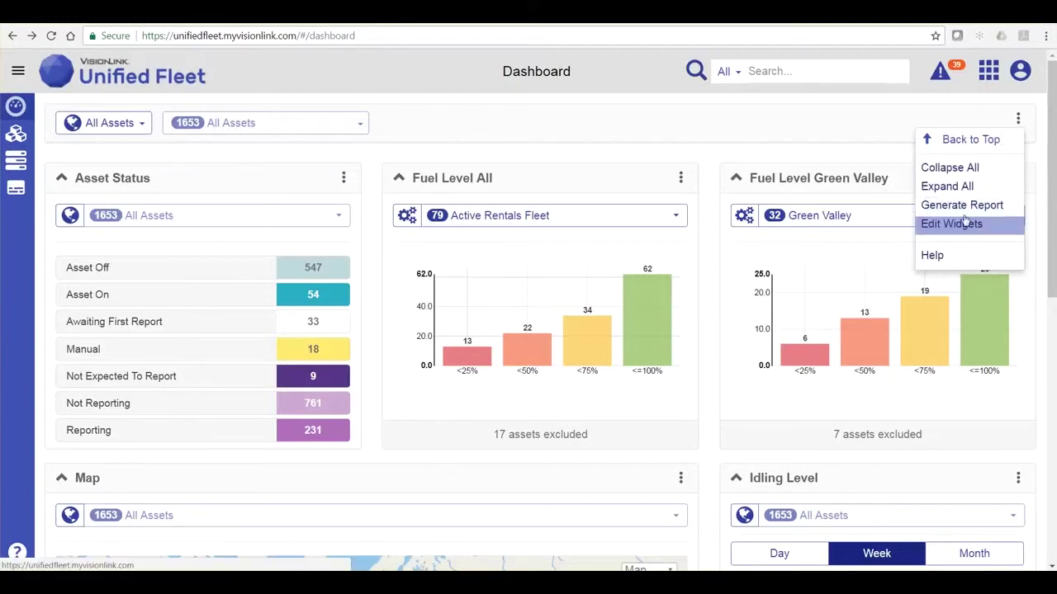
{"action": "left_click", "coordinate": [905, 116]}
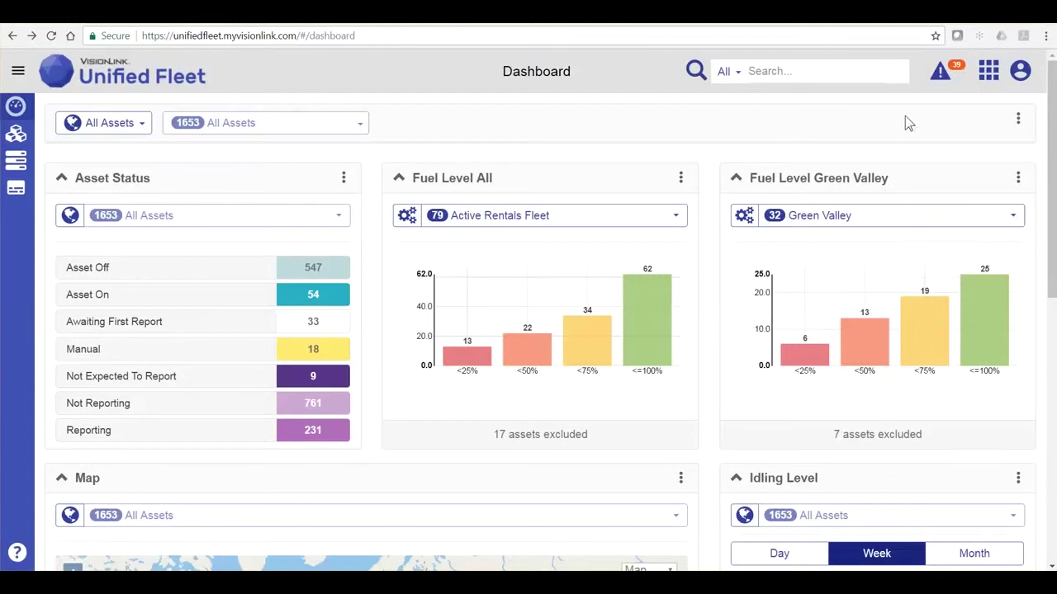
{"action": "left_click", "coordinate": [1018, 178]}
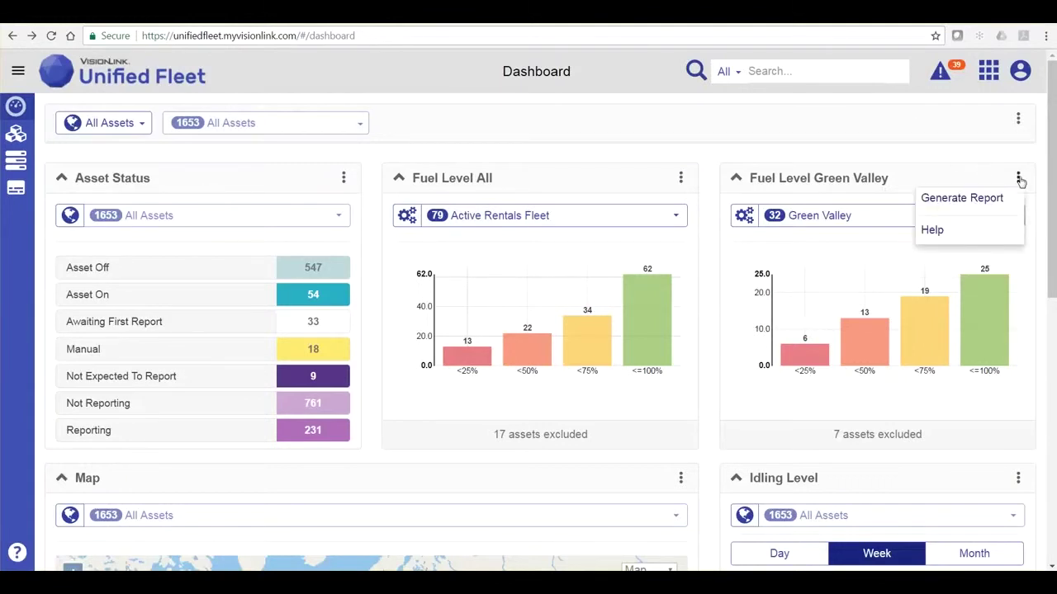
{"action": "left_click", "coordinate": [1018, 178]}
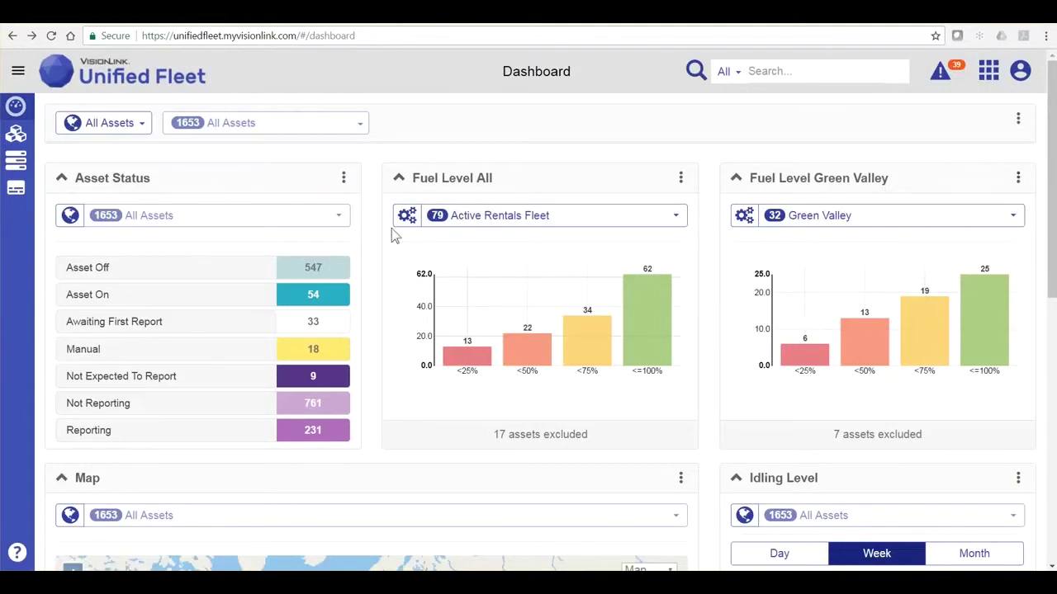
Step: Open the Fleet page and review the column settings of the asset list
{"action": "left_click", "coordinate": [27, 140]}
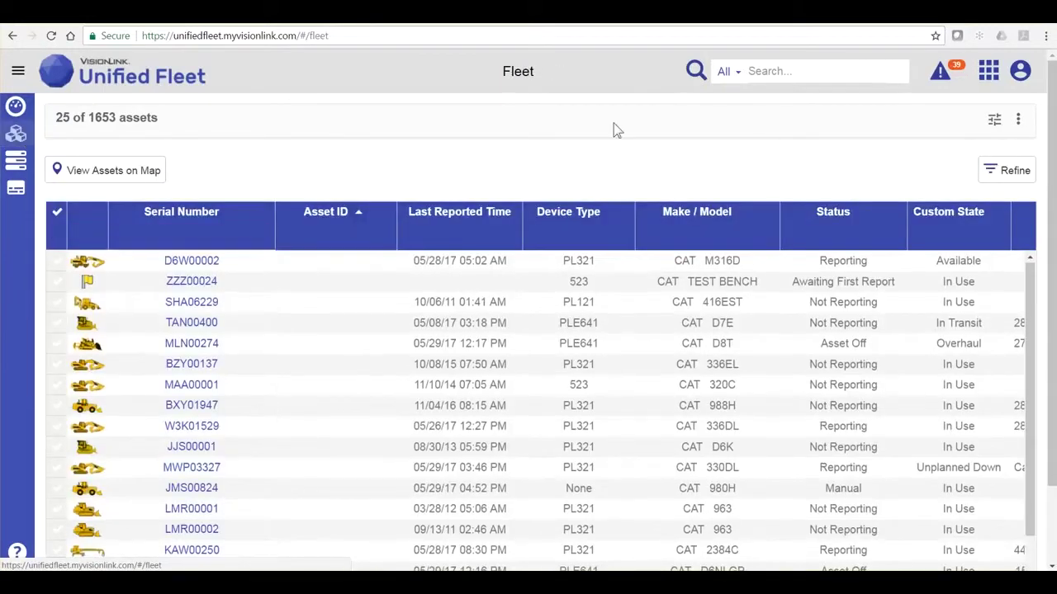
{"action": "left_click", "coordinate": [1019, 122]}
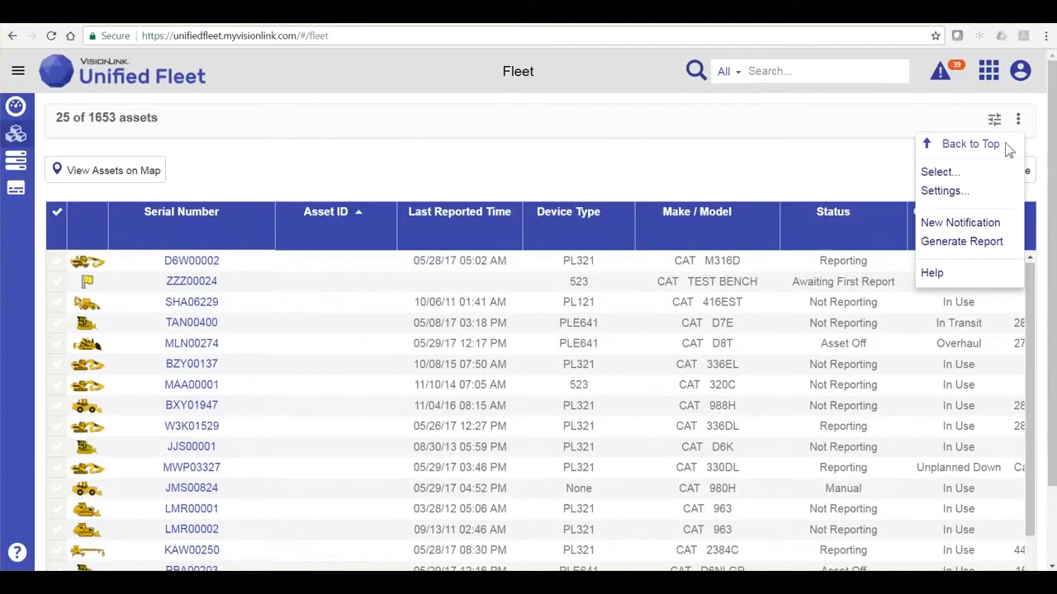
{"action": "left_click", "coordinate": [941, 194]}
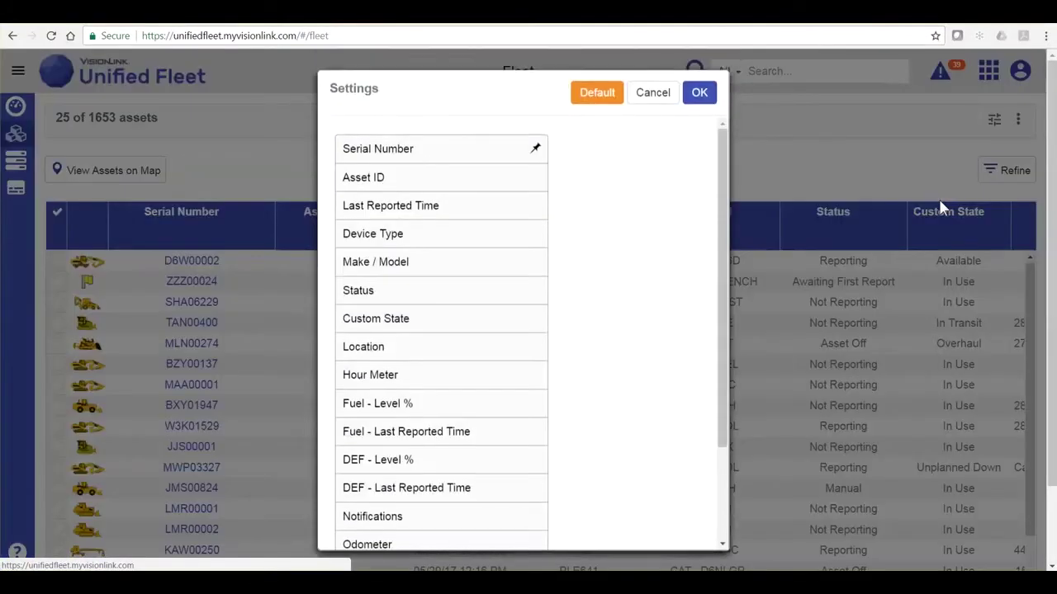
{"action": "left_click", "coordinate": [700, 94]}
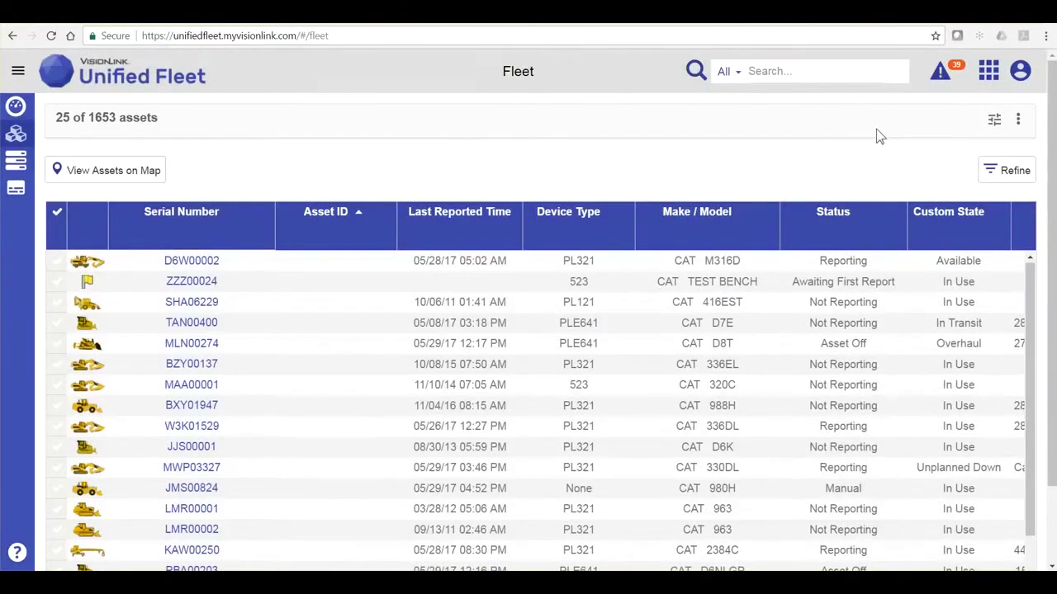
Step: Show the fleet on the map, review the asset map marker settings, and return to the asset list
{"action": "left_click", "coordinate": [147, 171]}
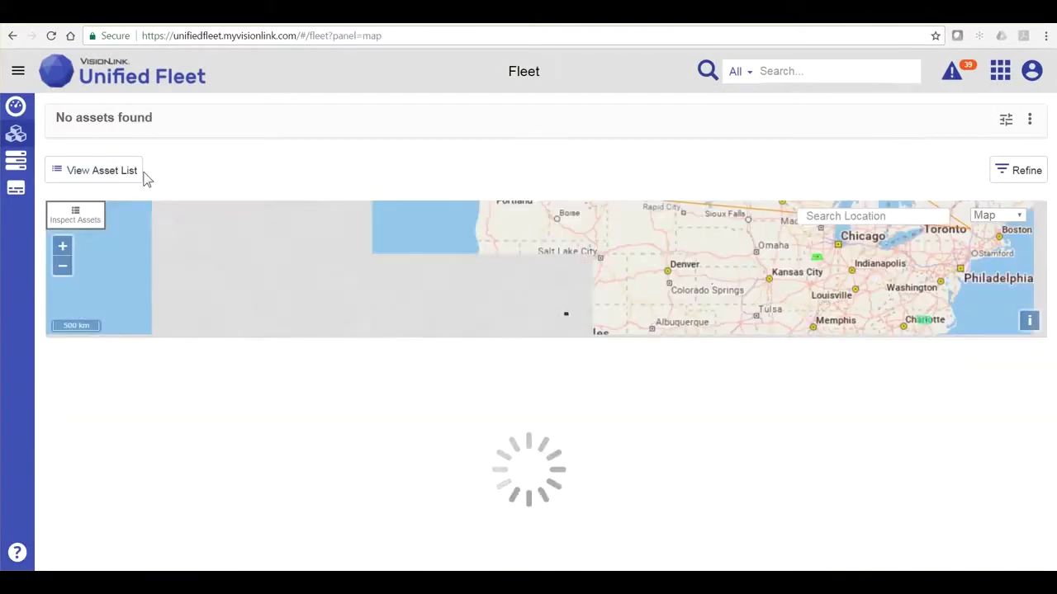
{"action": "left_click", "coordinate": [1029, 121]}
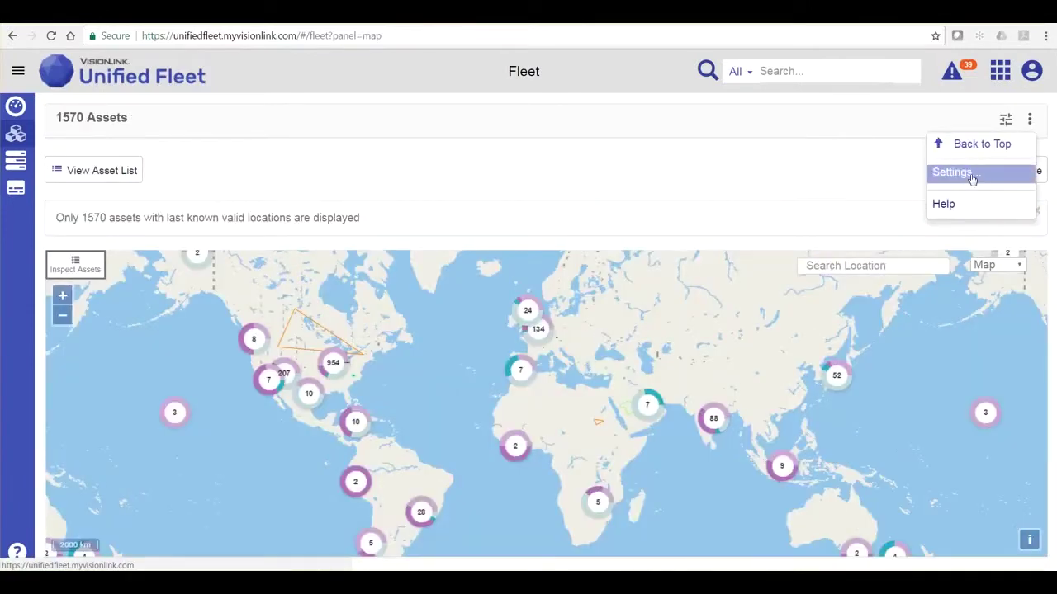
{"action": "left_click", "coordinate": [971, 179]}
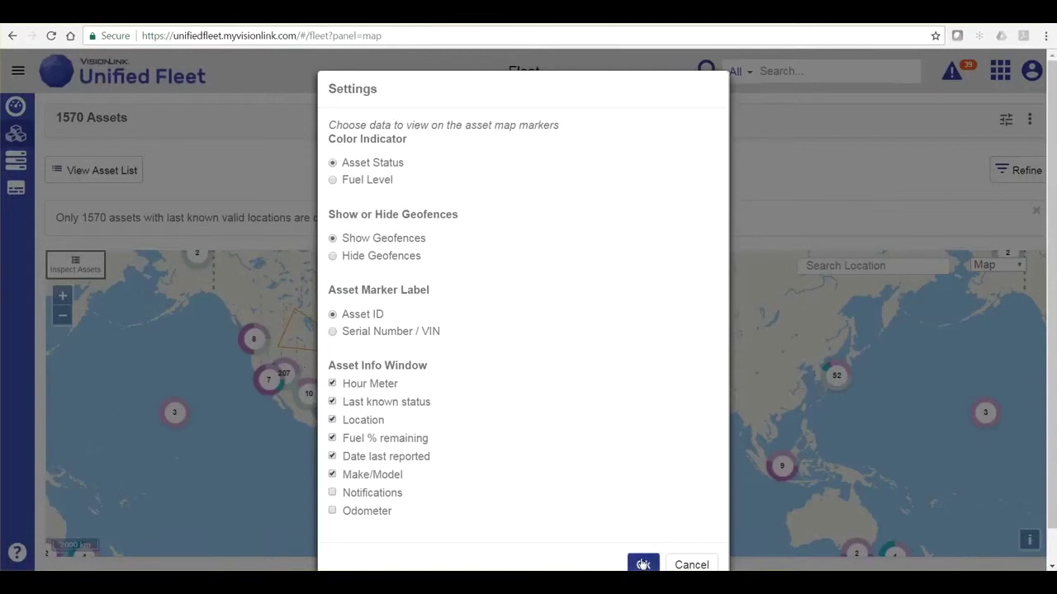
{"action": "left_click", "coordinate": [642, 564]}
{"action": "left_click", "coordinate": [95, 175]}
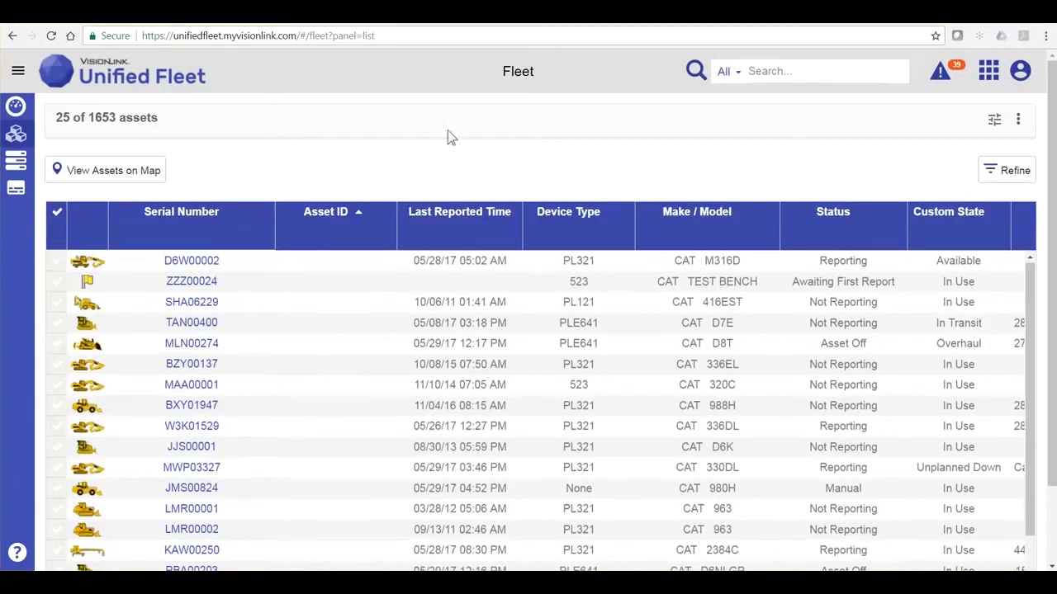
Step: Filter the fleet list by the Clayton Crew group
{"action": "left_click", "coordinate": [993, 121]}
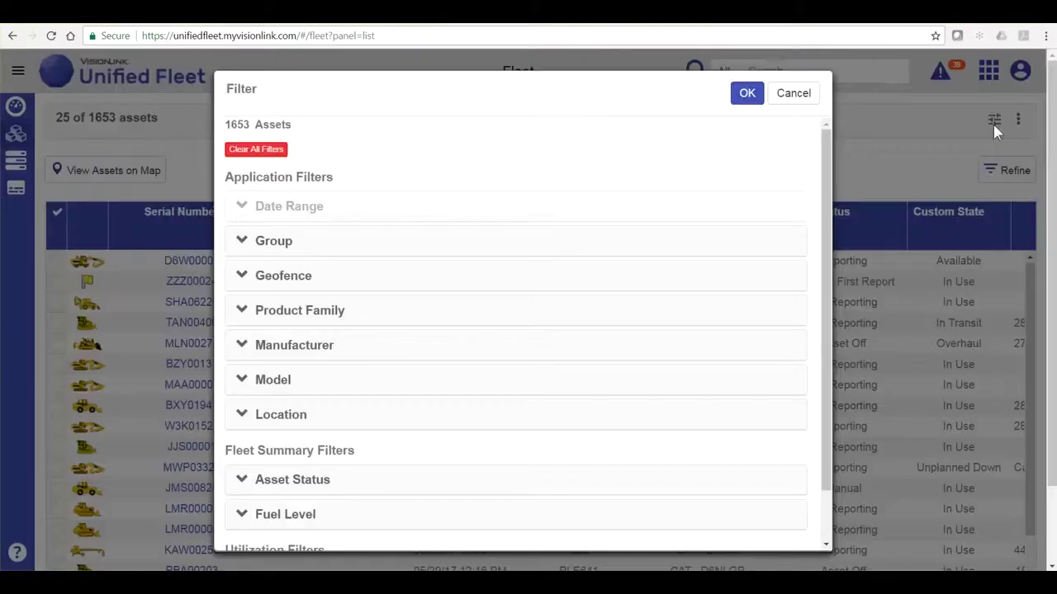
{"action": "left_click", "coordinate": [245, 242]}
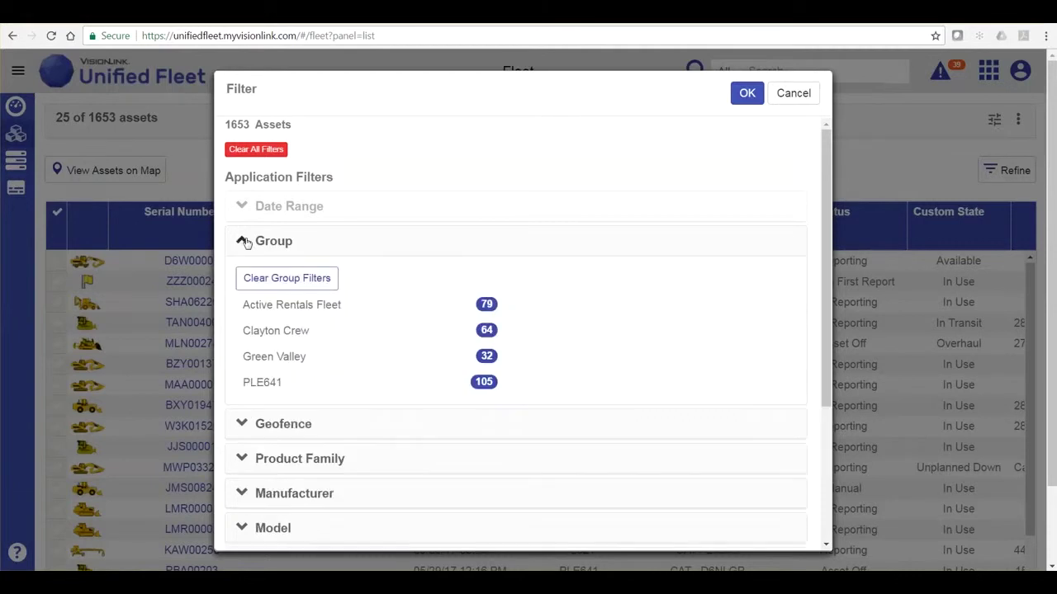
{"action": "left_click", "coordinate": [398, 332]}
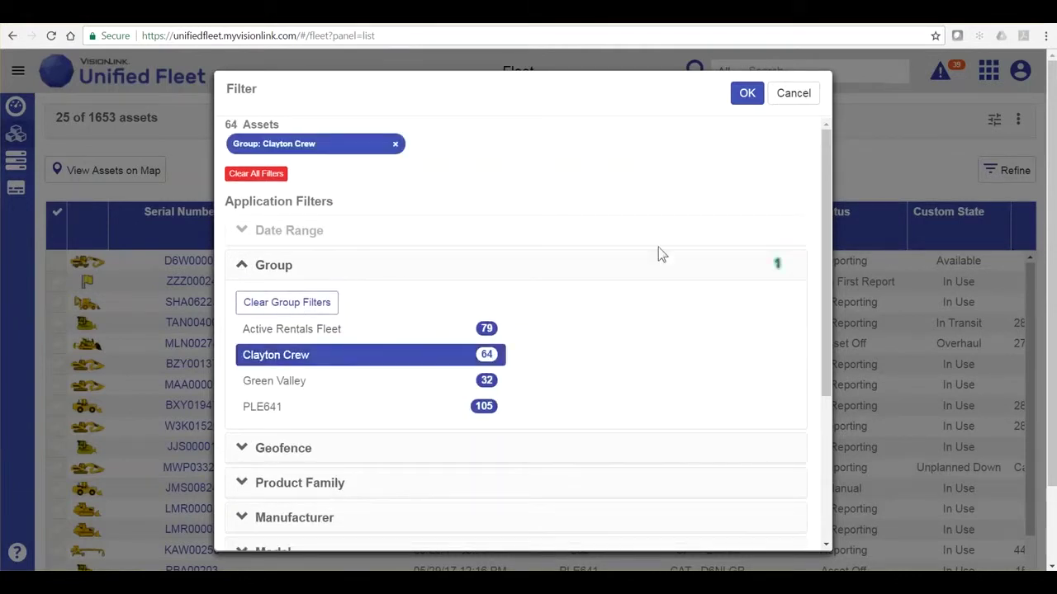
{"action": "left_click", "coordinate": [748, 95]}
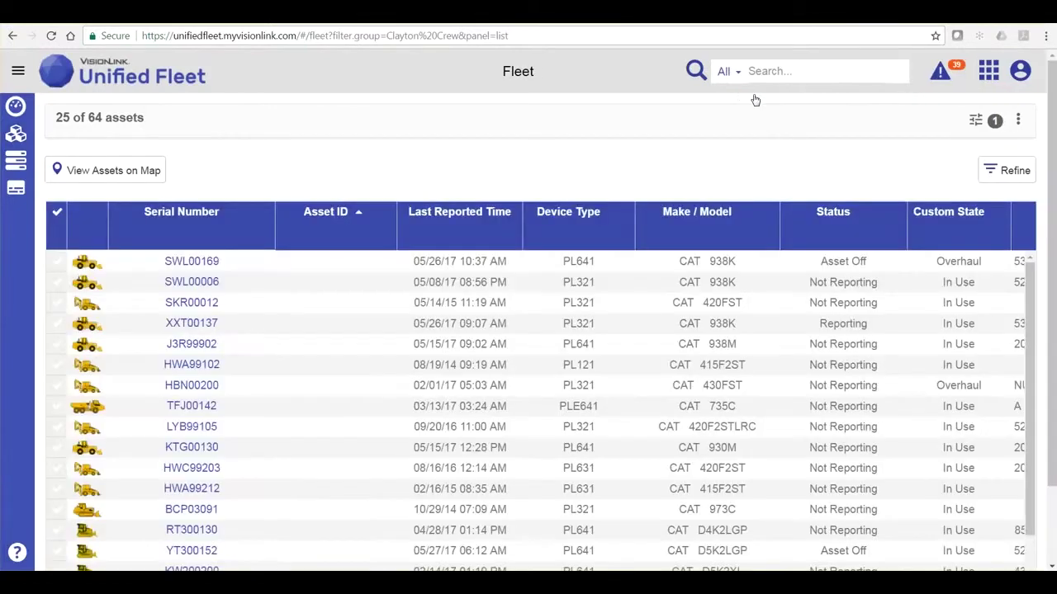
Step: Open the Utilization page and set up a custom date range with 11/01/2016 as the start date
{"action": "left_click", "coordinate": [16, 161]}
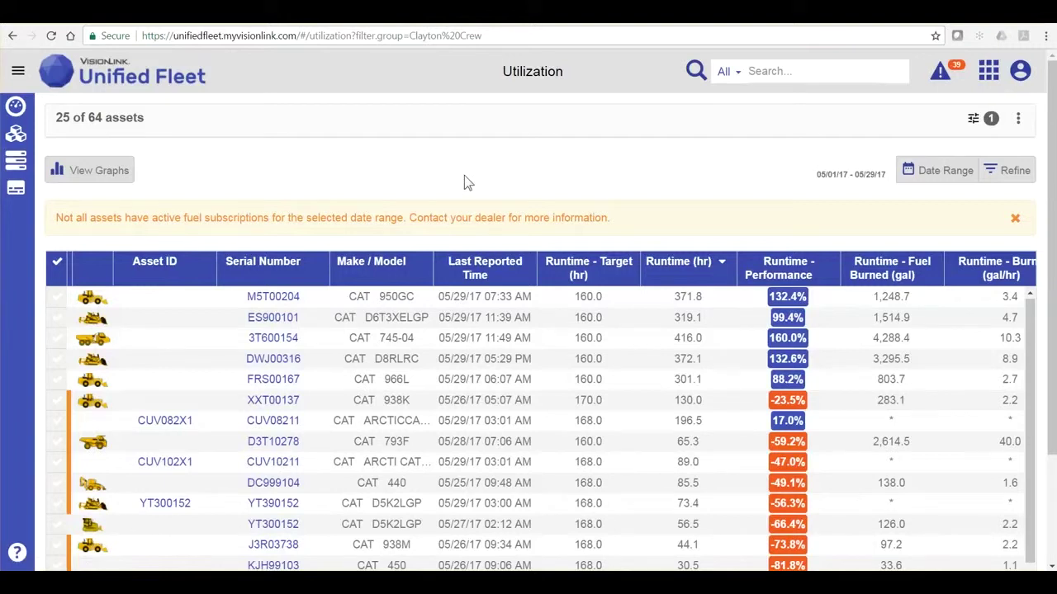
{"action": "left_click", "coordinate": [940, 174]}
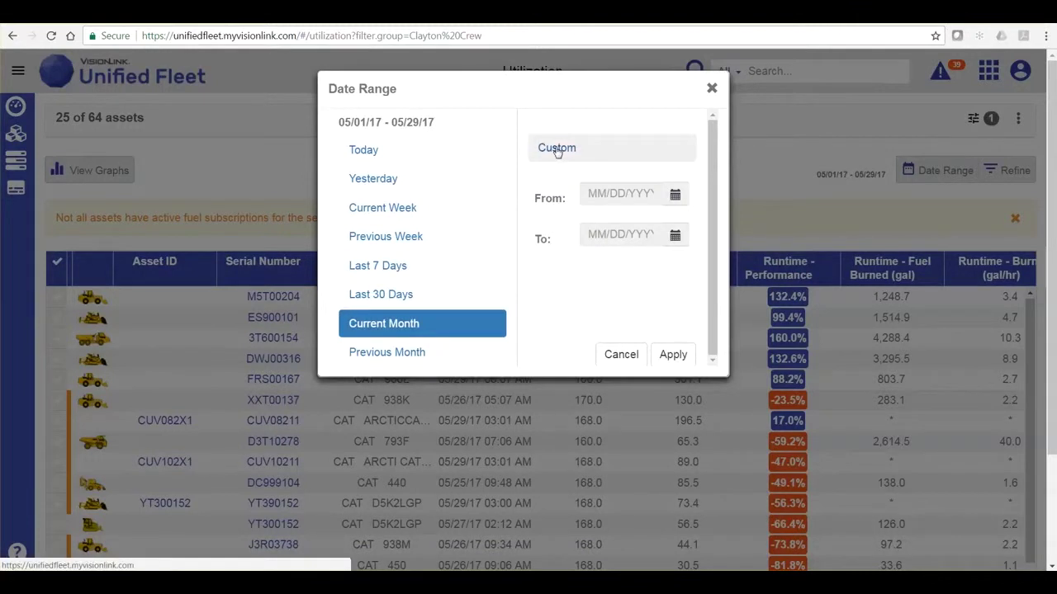
{"action": "left_click", "coordinate": [557, 152]}
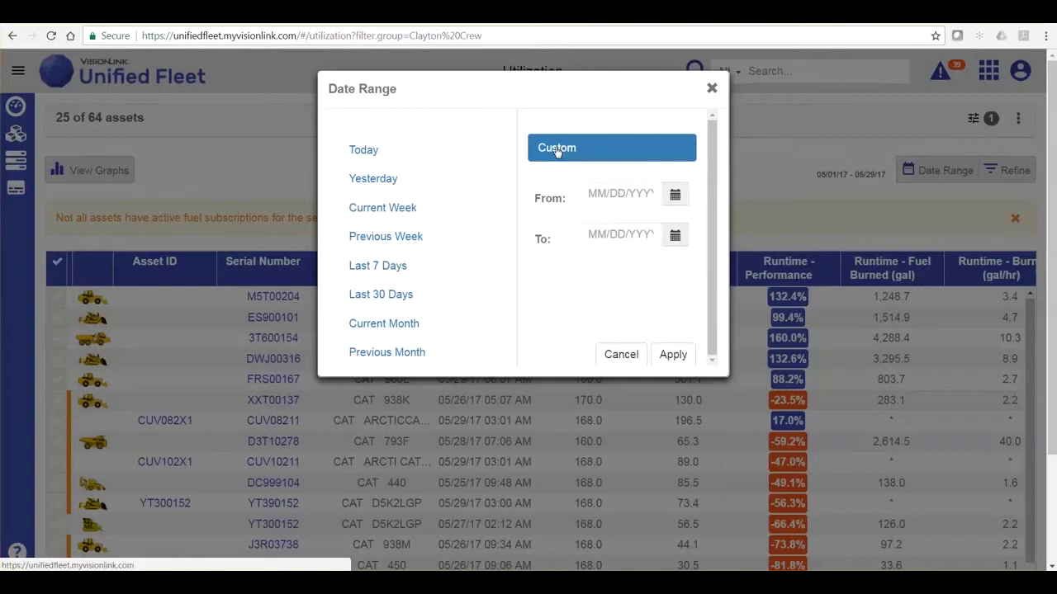
{"action": "left_click", "coordinate": [675, 196]}
{"action": "left_click", "coordinate": [677, 225]}
{"action": "left_click", "coordinate": [677, 224]}
{"action": "left_click", "coordinate": [677, 225]}
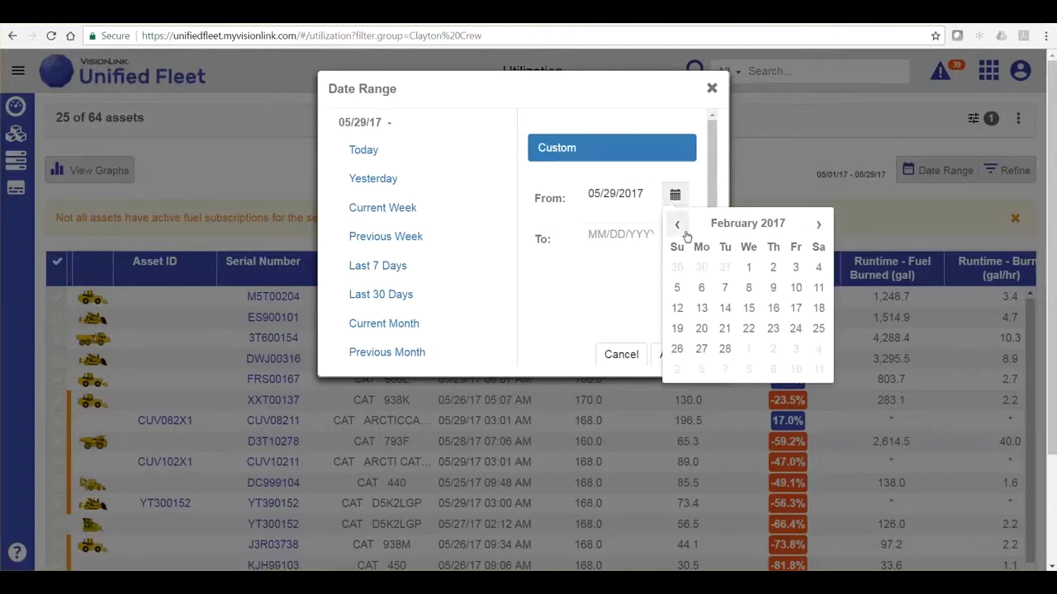
{"action": "left_click", "coordinate": [684, 232]}
{"action": "left_click", "coordinate": [684, 232]}
{"action": "left_click", "coordinate": [684, 232]}
{"action": "left_click", "coordinate": [724, 267]}
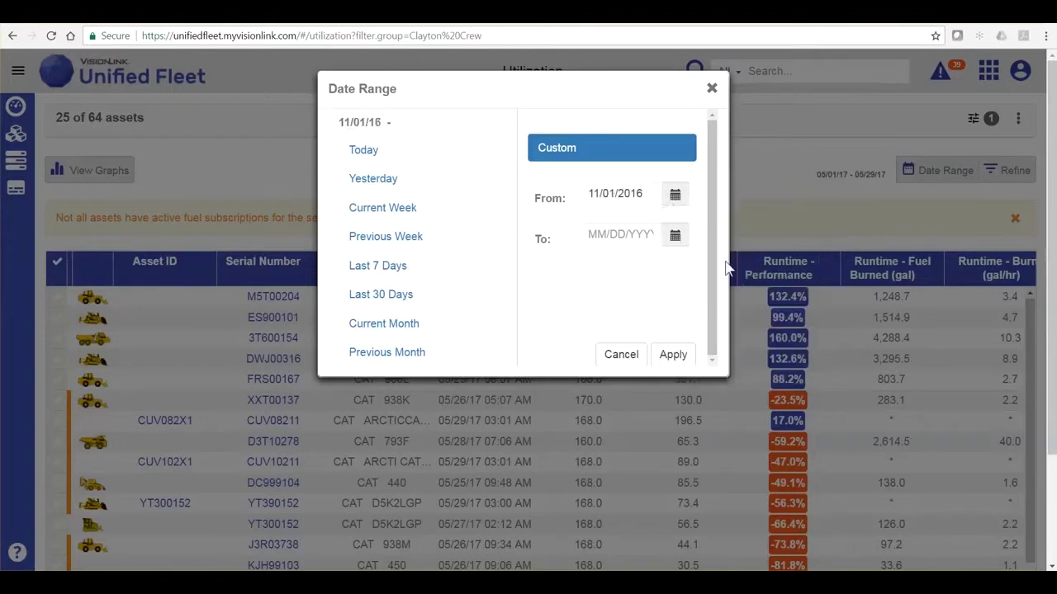
Step: Set the custom range's end date to 05/10/2017 and apply the range
{"action": "left_click", "coordinate": [675, 236]}
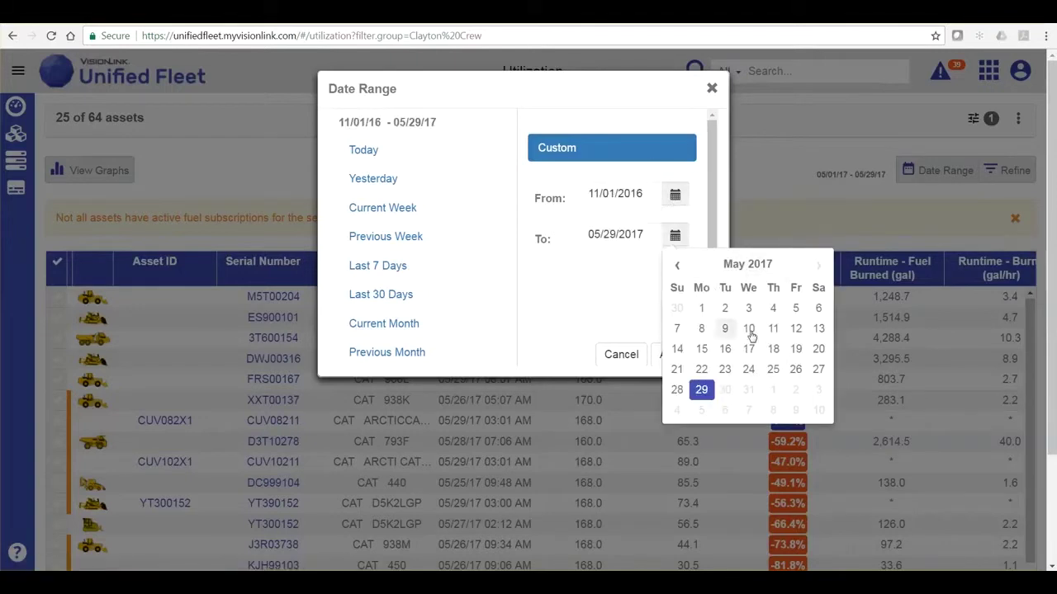
{"action": "left_click", "coordinate": [750, 330]}
{"action": "left_click", "coordinate": [667, 357]}
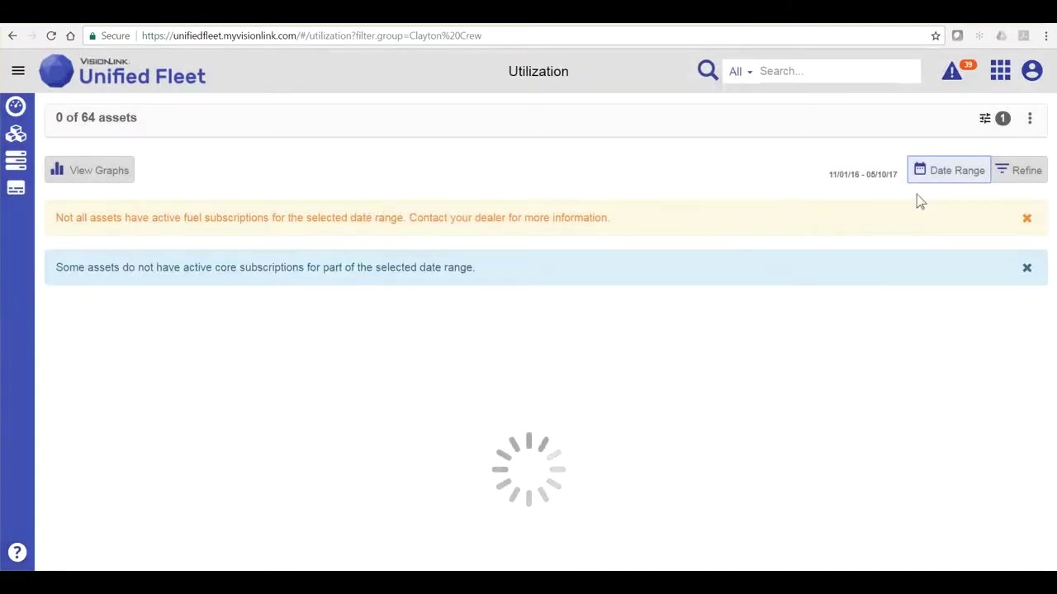
Step: Clear all current filters from the utilization list and apply the change
{"action": "left_click", "coordinate": [1009, 180]}
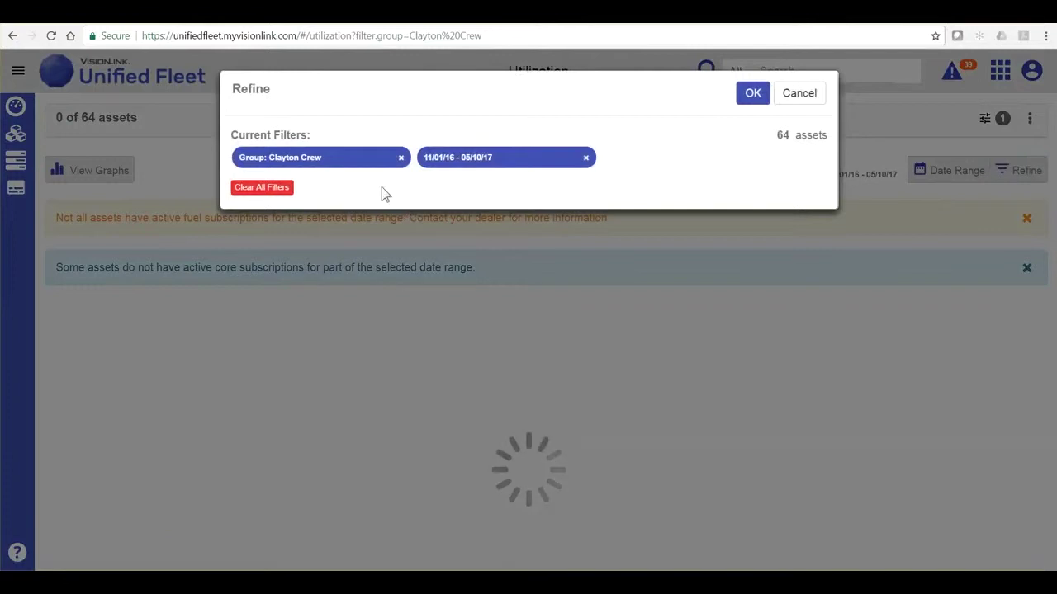
{"action": "left_click", "coordinate": [260, 187]}
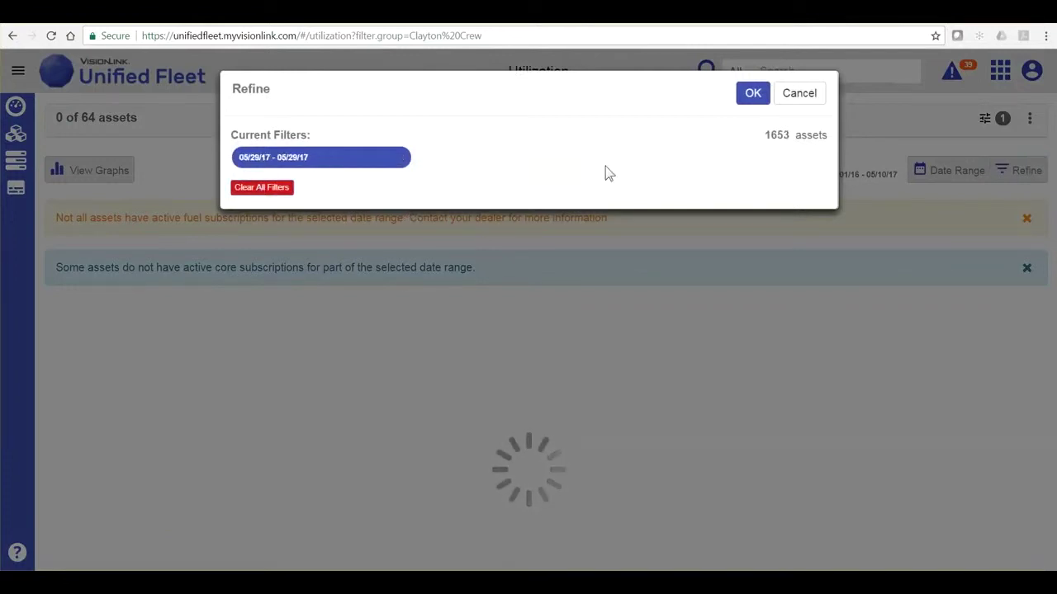
{"action": "left_click", "coordinate": [751, 94]}
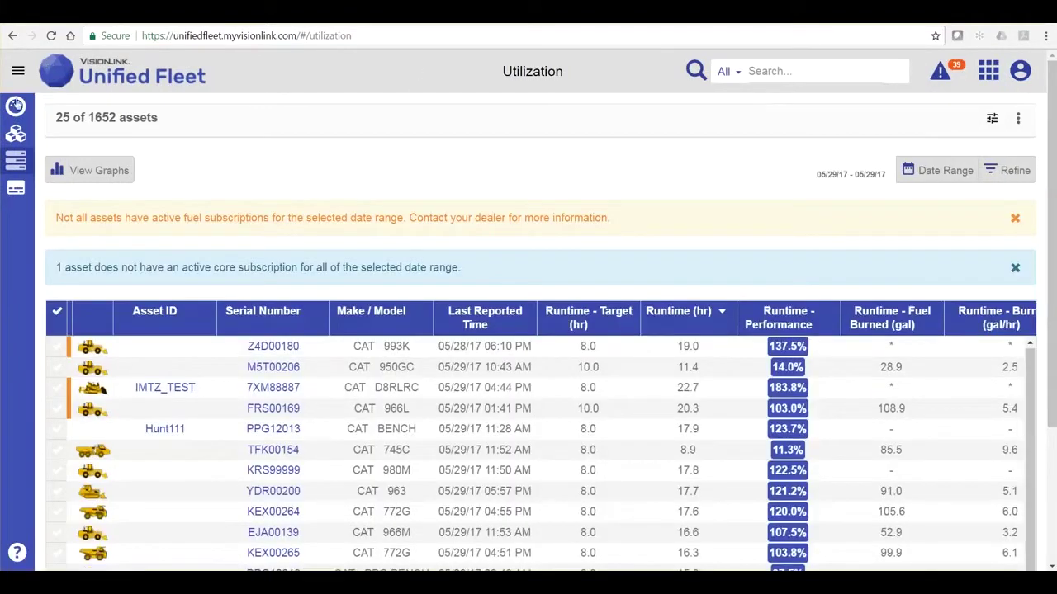
Step: Open the Getting Started help page and expand its Watch the Tutorials section
{"action": "left_click", "coordinate": [16, 553]}
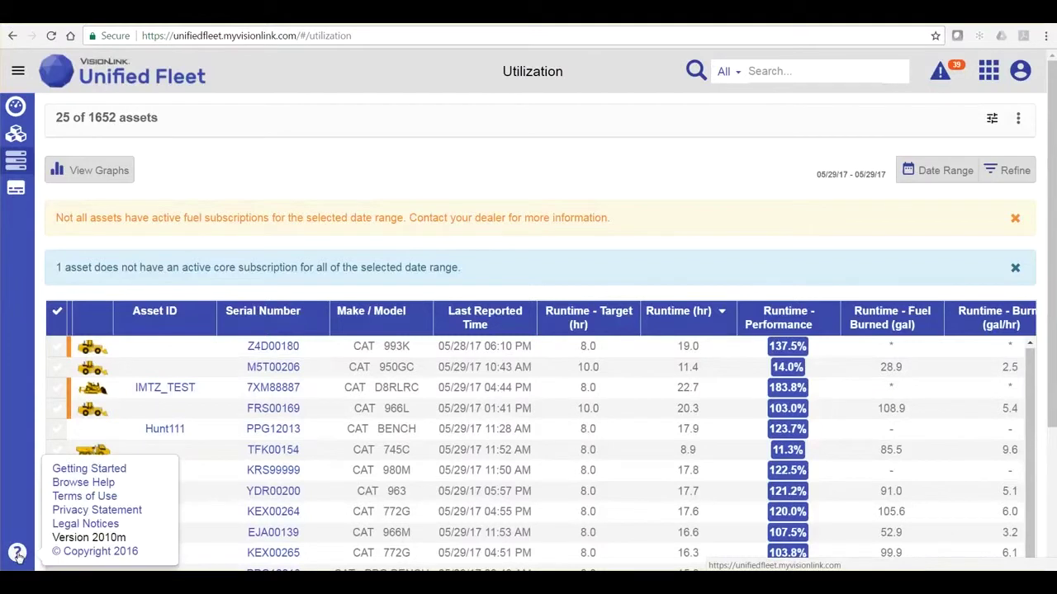
{"action": "left_click", "coordinate": [66, 468]}
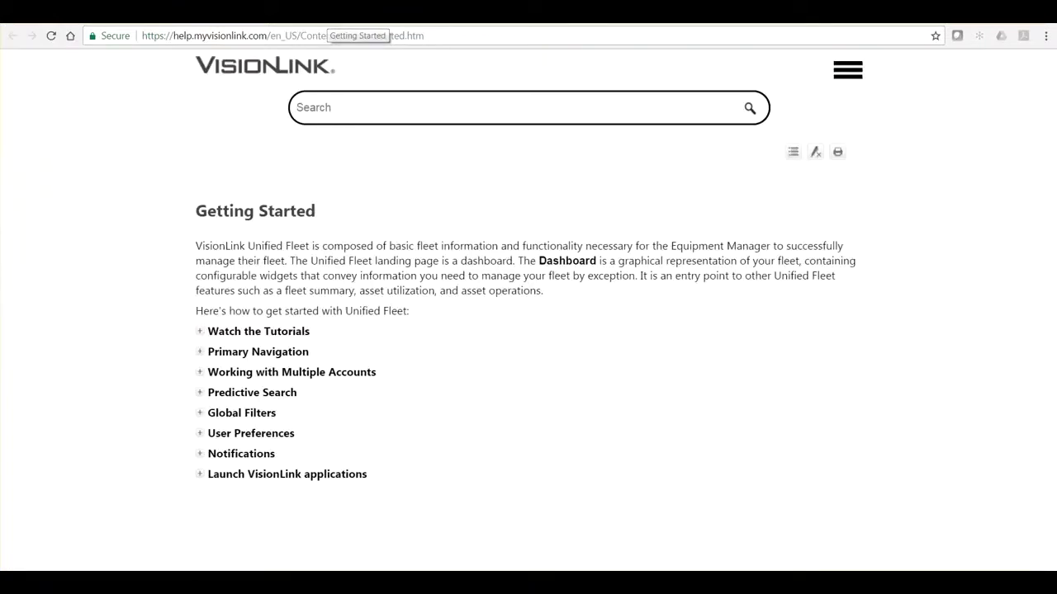
{"action": "left_click", "coordinate": [200, 337]}
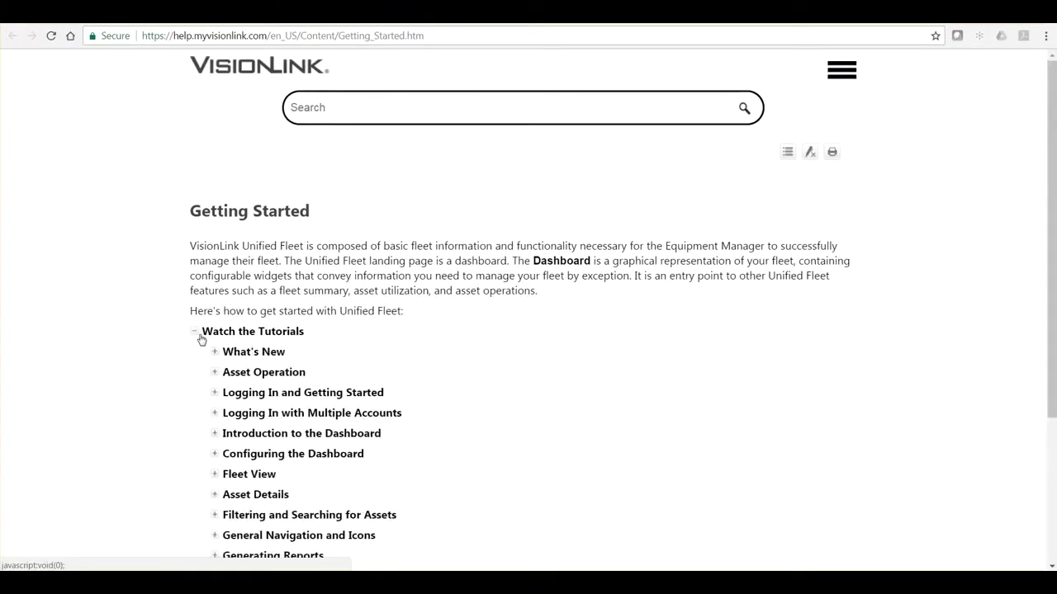